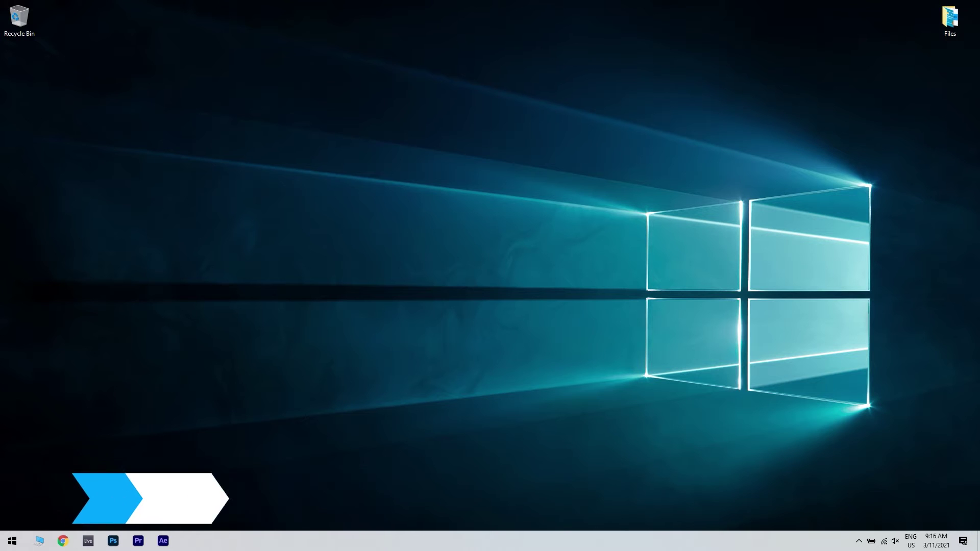
# Step: Launch Device Manager from the Start search to inspect the hardware list
pyautogui.click(12, 541)
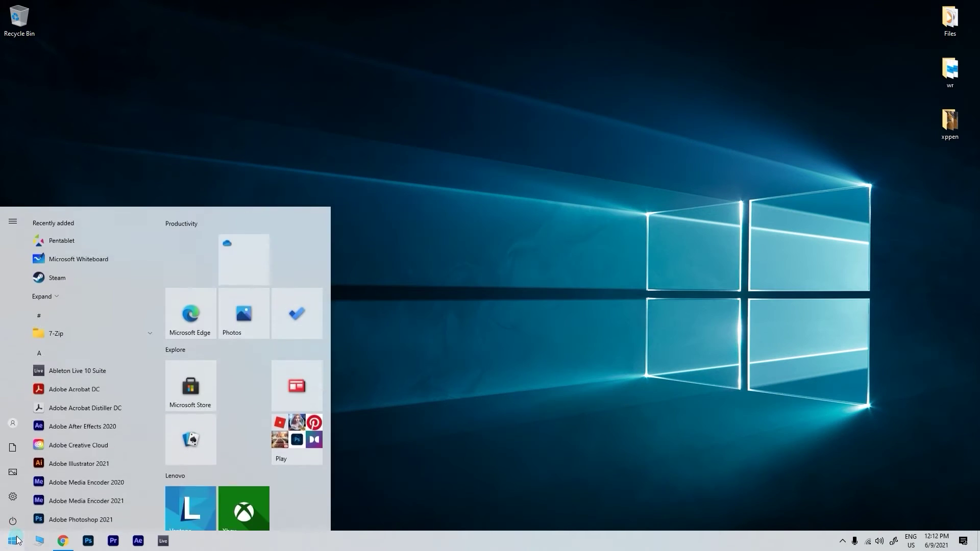
pyautogui.write('device manager')
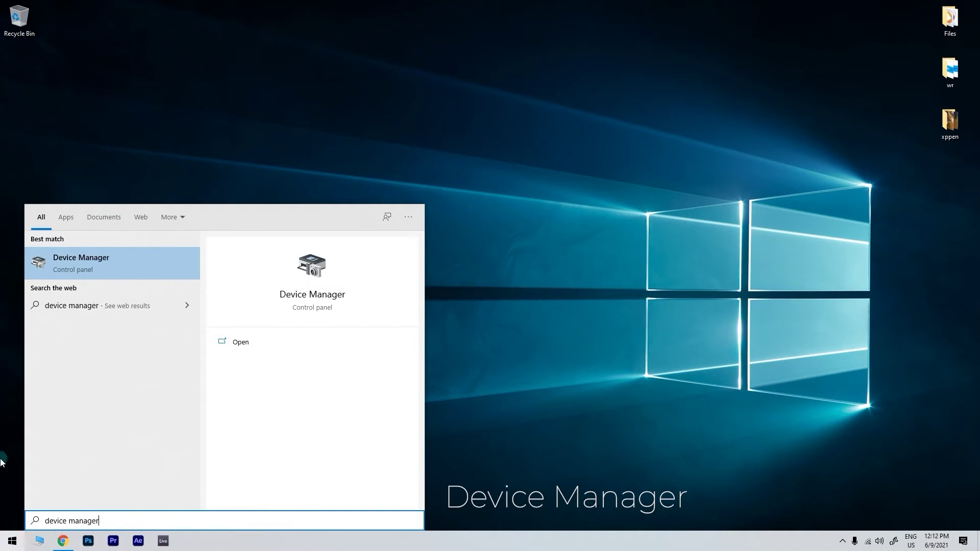
pyautogui.click(171, 271)
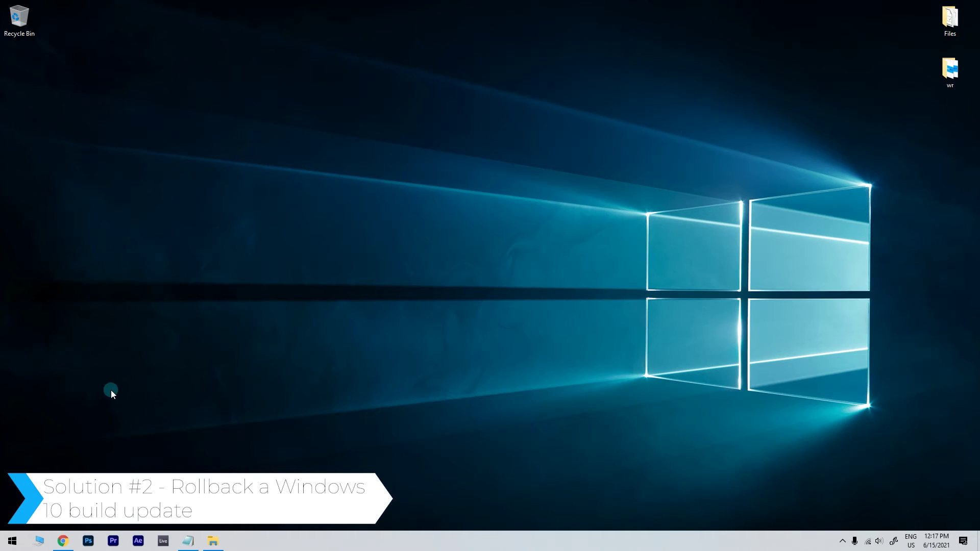
# Step: Reach Update & Security in Windows Settings from the Start menu
pyautogui.click(11, 540)
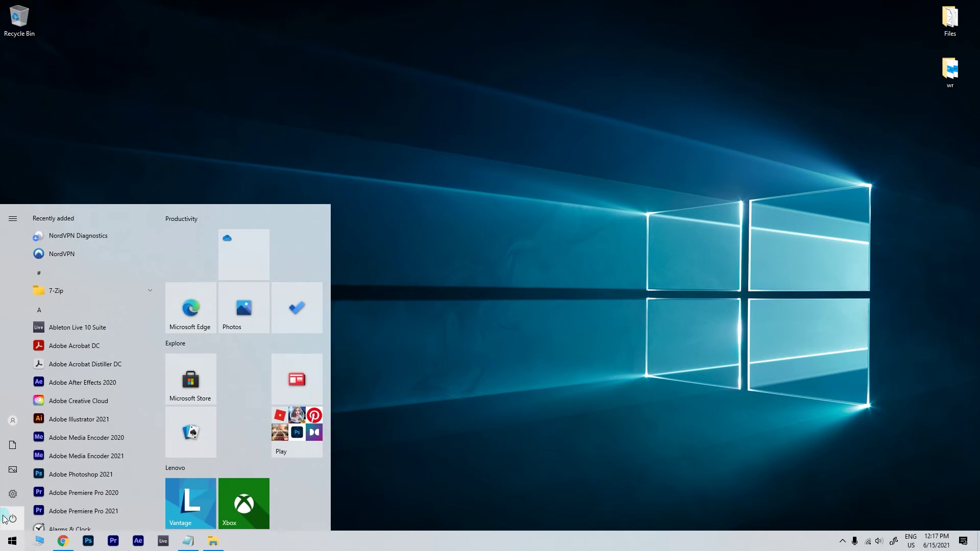
pyautogui.click(13, 494)
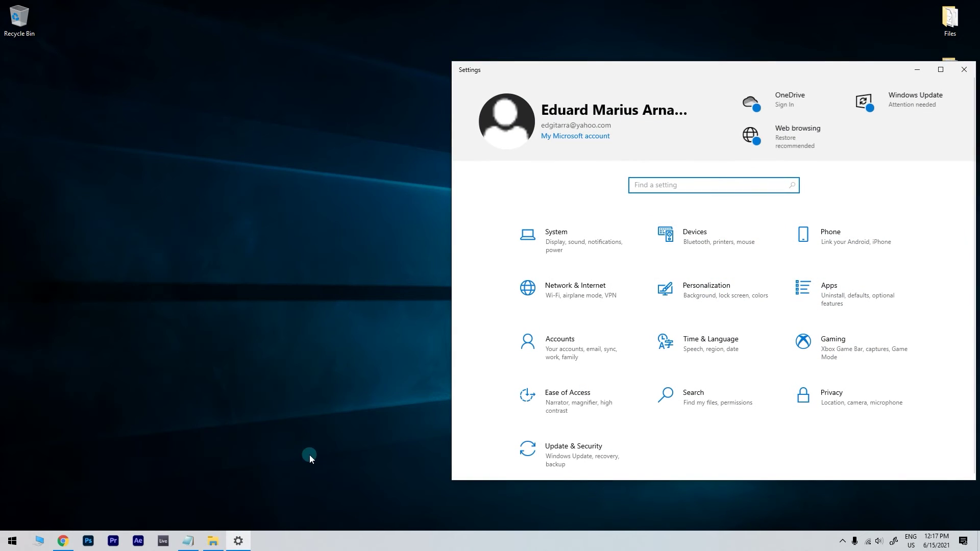
pyautogui.click(580, 450)
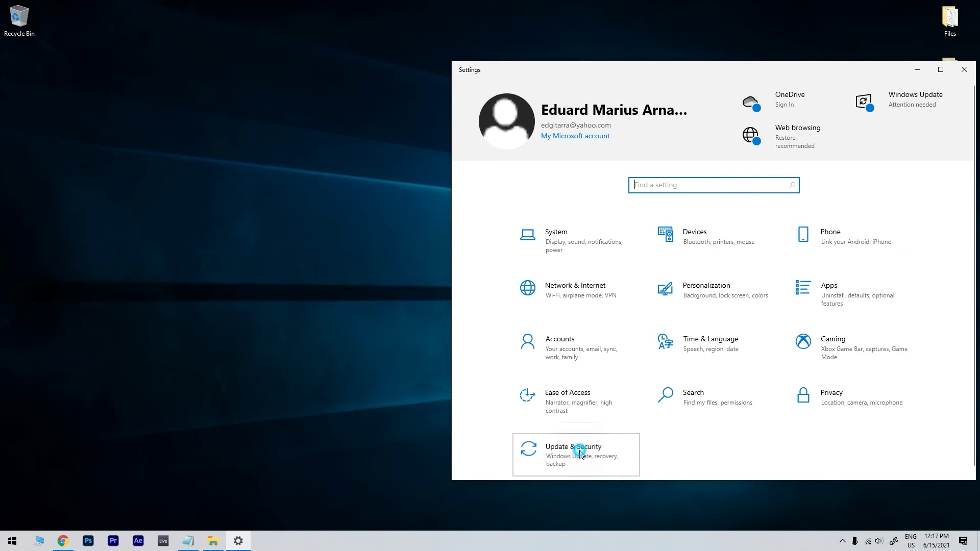
pyautogui.moveTo(706, 70); pyautogui.dragTo(469, 43)
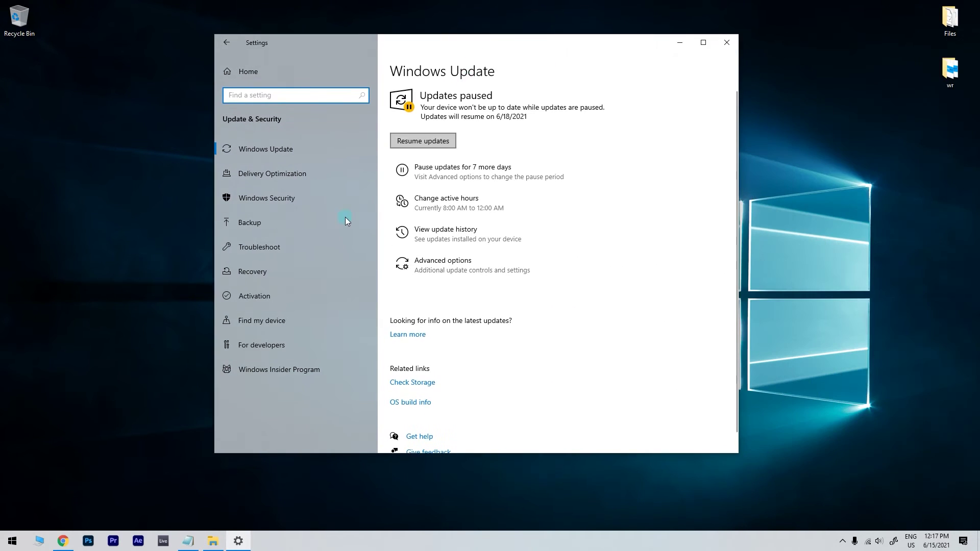
# Step: On the Recovery page, attempt 'Go back to the previous version of Windows 10' via Get started
pyautogui.click(266, 276)
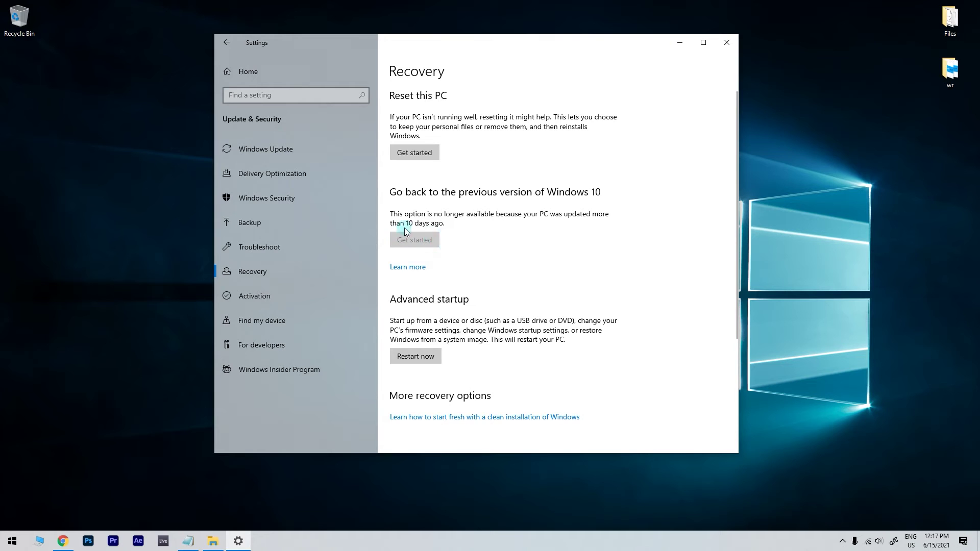
pyautogui.click(429, 243)
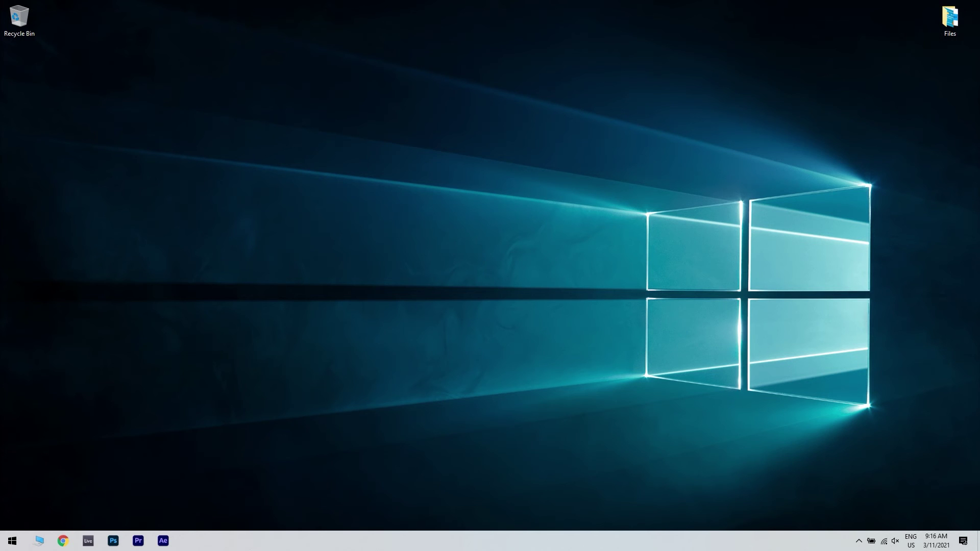
# Step: Reopen Device Manager and run Action > Scan for hardware changes to refresh devices
pyautogui.click(13, 540)
pyautogui.write('de')
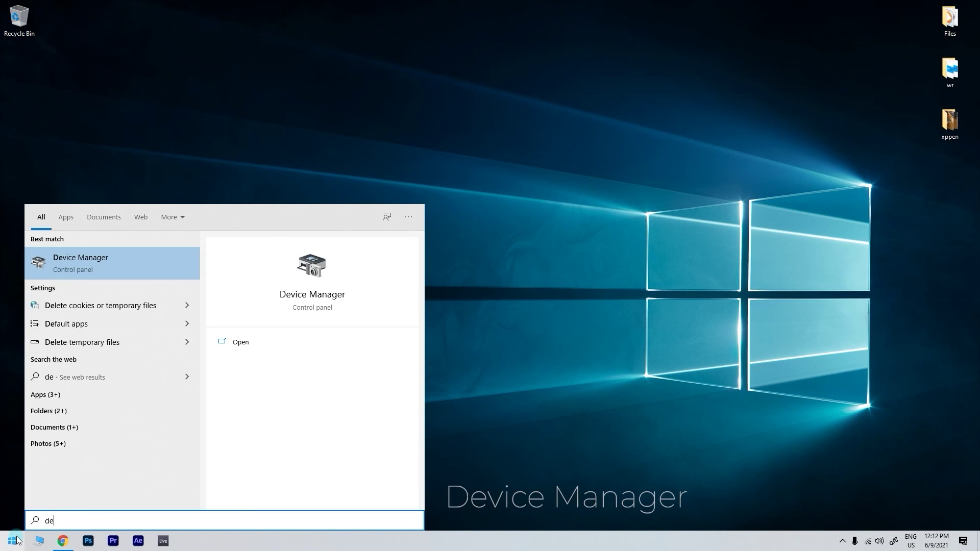
pyautogui.write('vice manager')
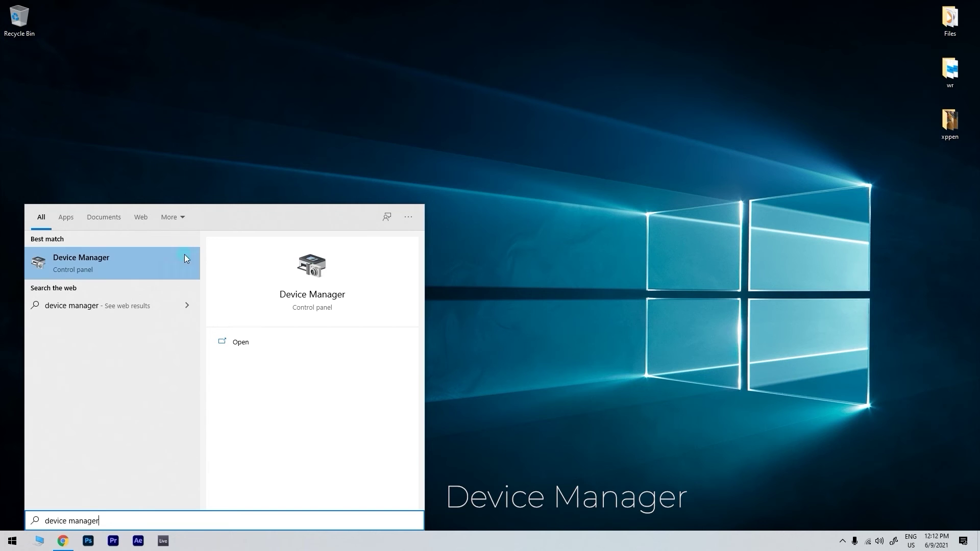
pyautogui.click(108, 262)
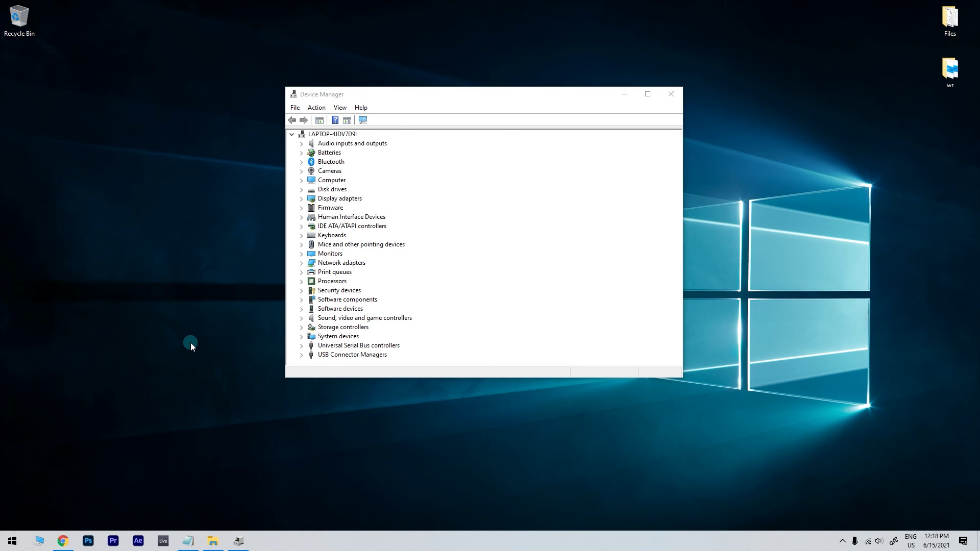
pyautogui.click(316, 108)
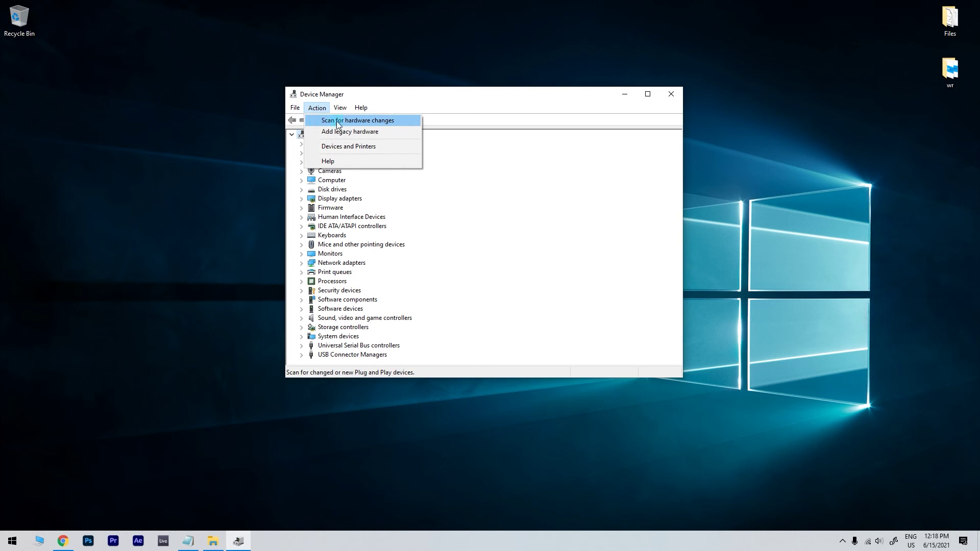
pyautogui.click(410, 121)
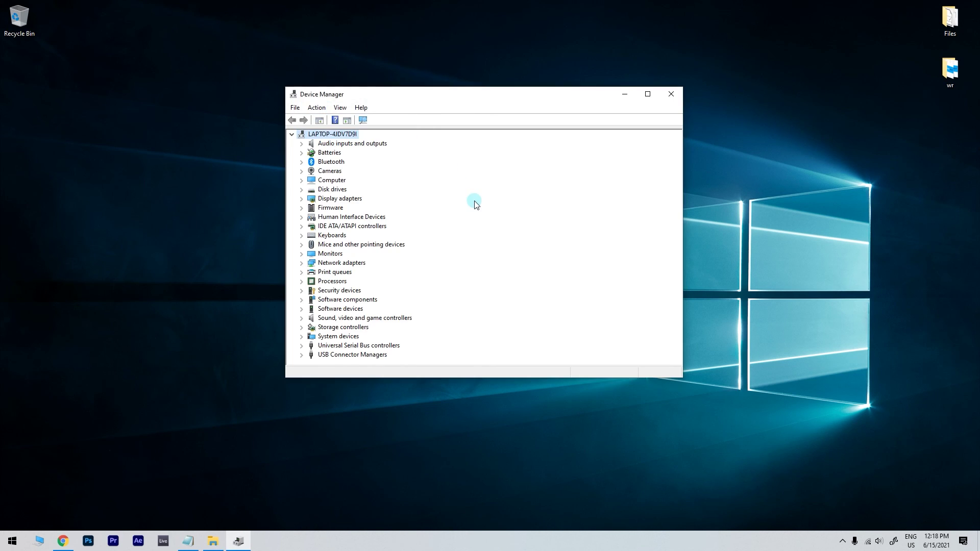